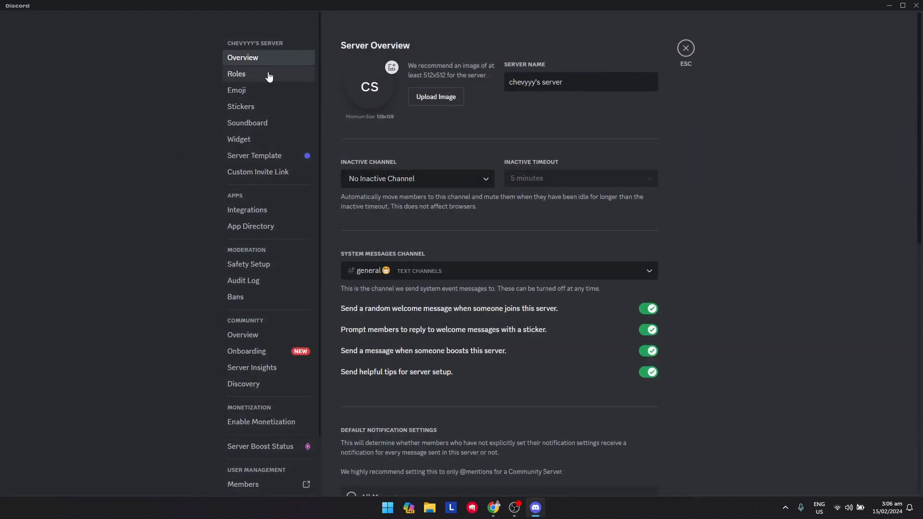
Create a server role named Members, give it the yellow role color, save it and close the server settings
left_click(231, 75)
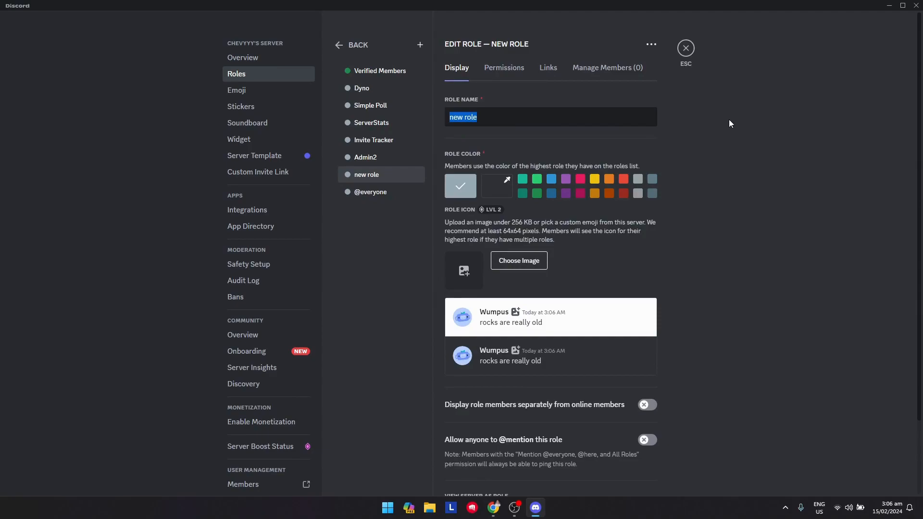
type("Members")
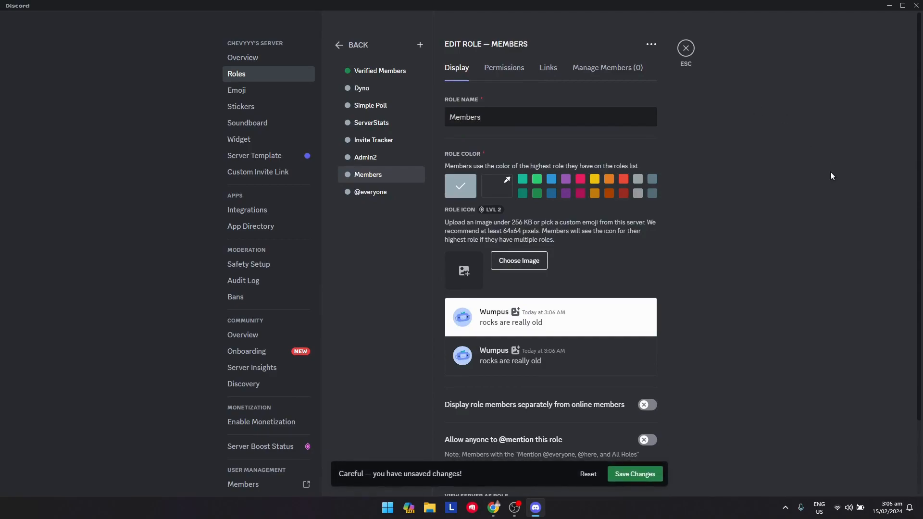
left_click(647, 475)
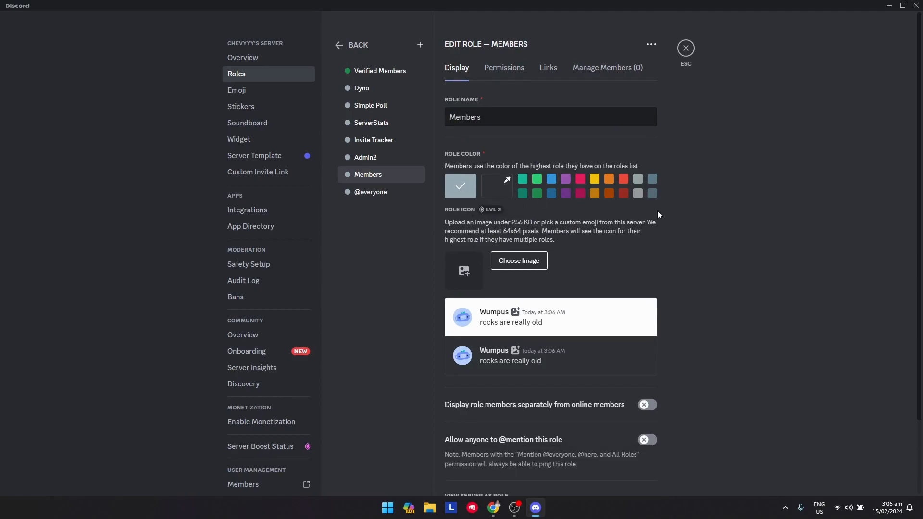
left_click(595, 179)
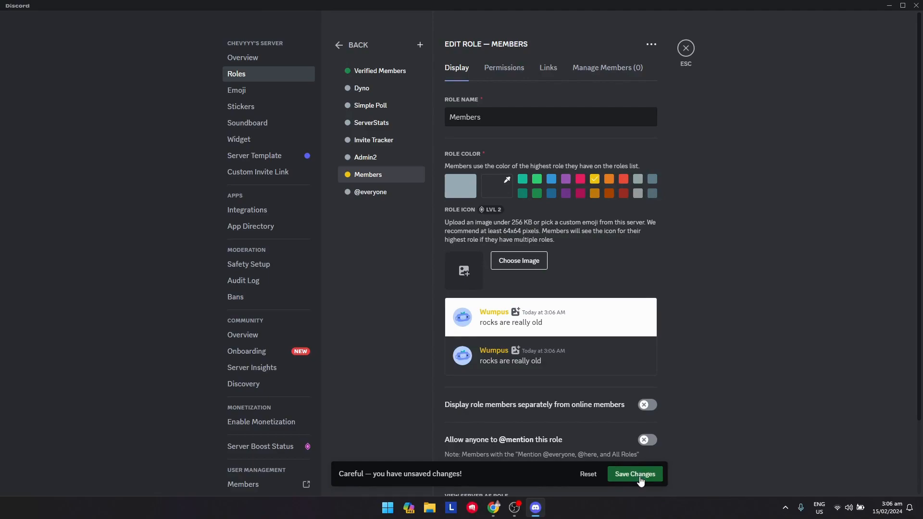
left_click(642, 479)
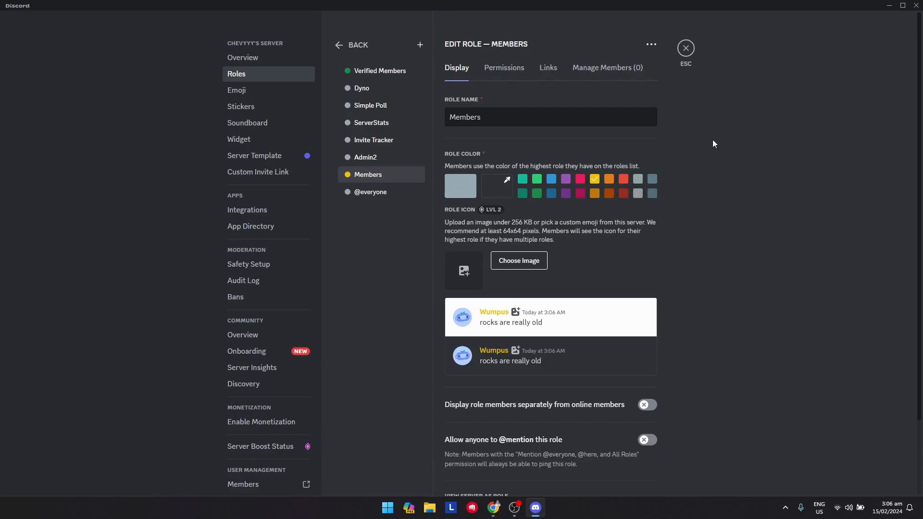
left_click(686, 50)
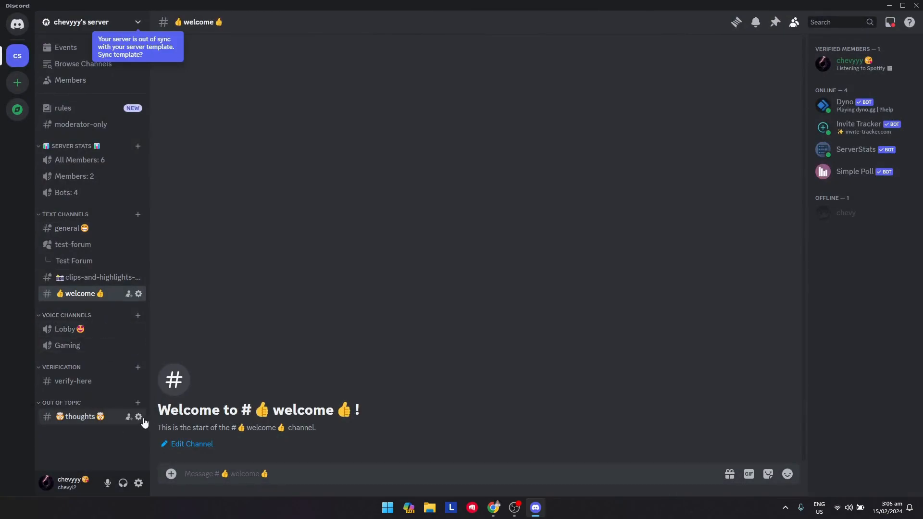
Make the thoughts channel under Out of Topic a private channel and save the permission change
left_click(139, 417)
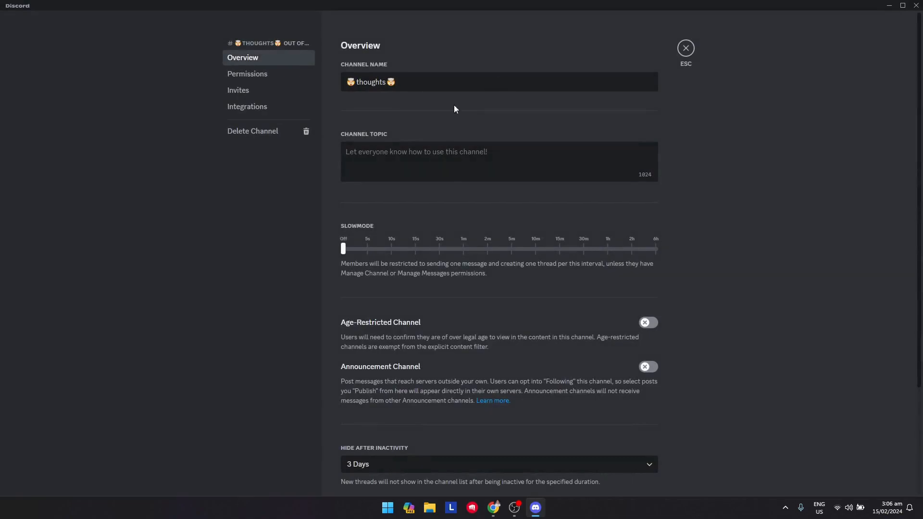
left_click(258, 78)
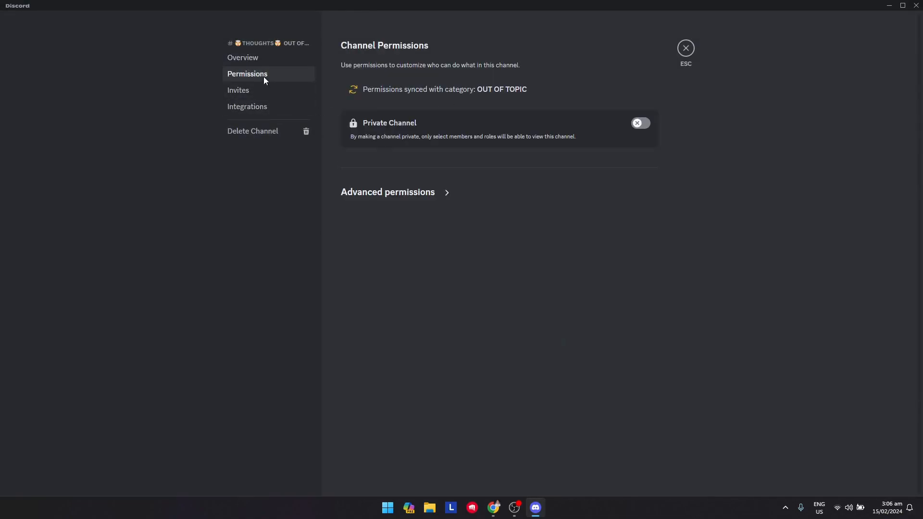
left_click(642, 124)
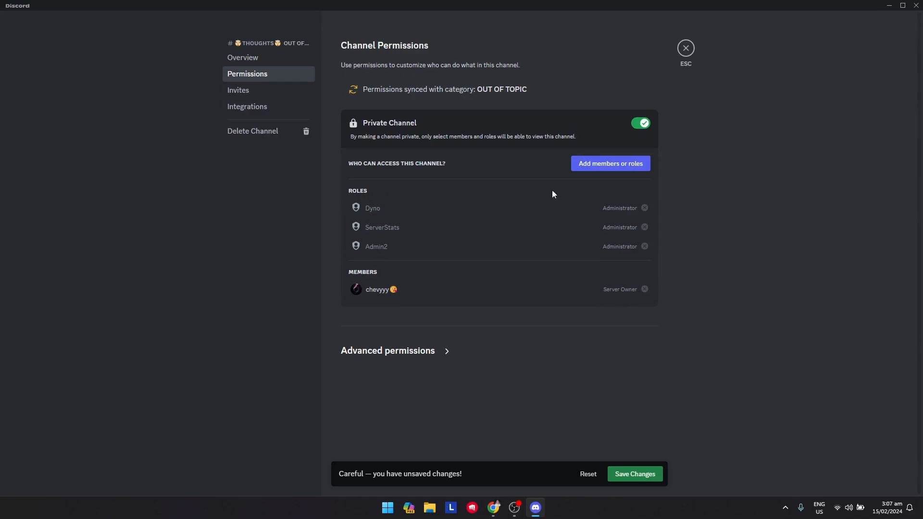
left_click(650, 474)
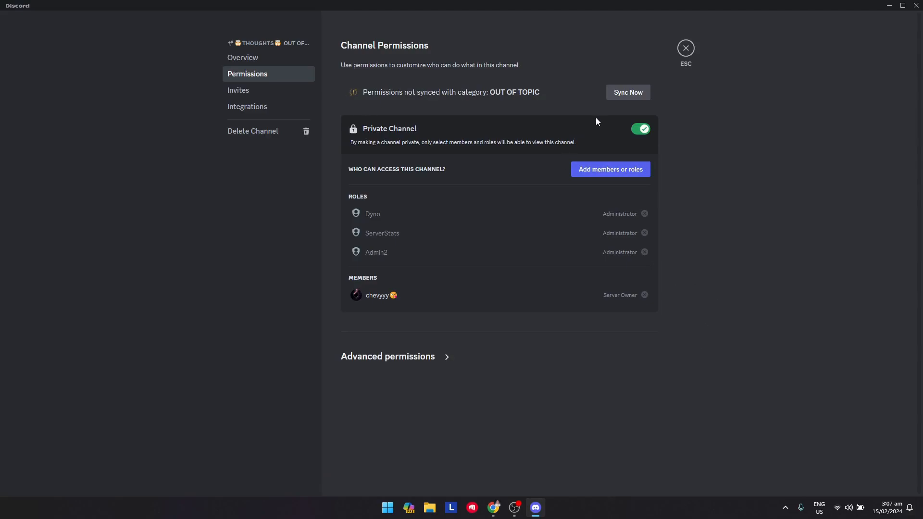
Give the Members role access to the private thoughts channel
left_click(617, 172)
scroll(436, 256, "down", 3)
scroll(454, 269, "up", 3)
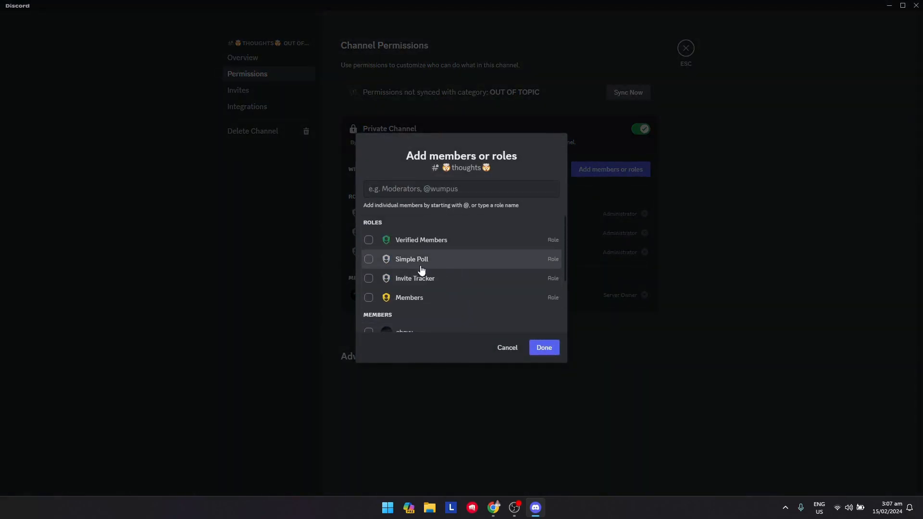
left_click(404, 304)
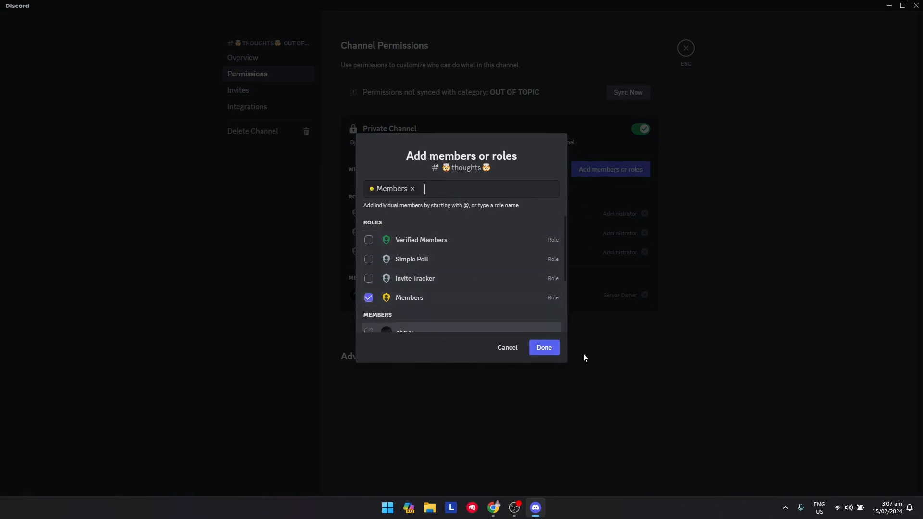
left_click(540, 349)
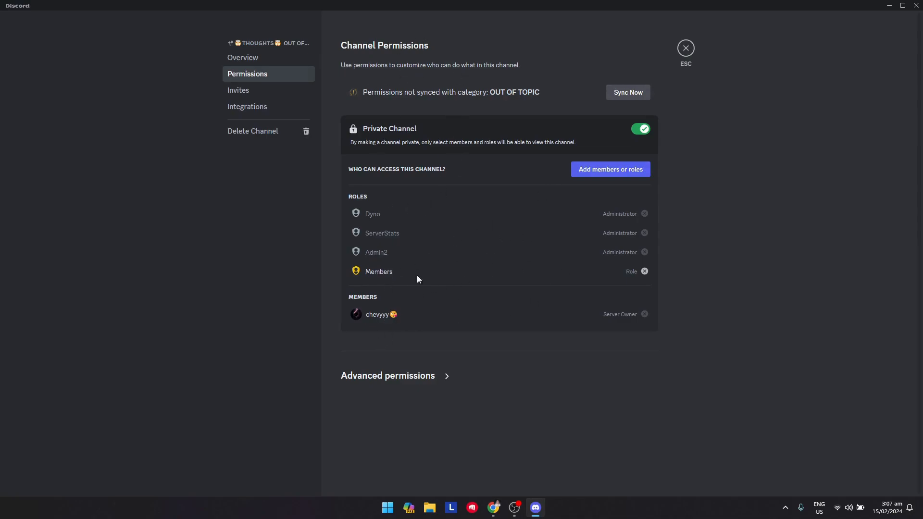
Look through the other roles and members that can be added to the thoughts channel, adding none, and close the channel settings
left_click(617, 169)
scroll(424, 288, "down", 2)
scroll(428, 286, "up", 2)
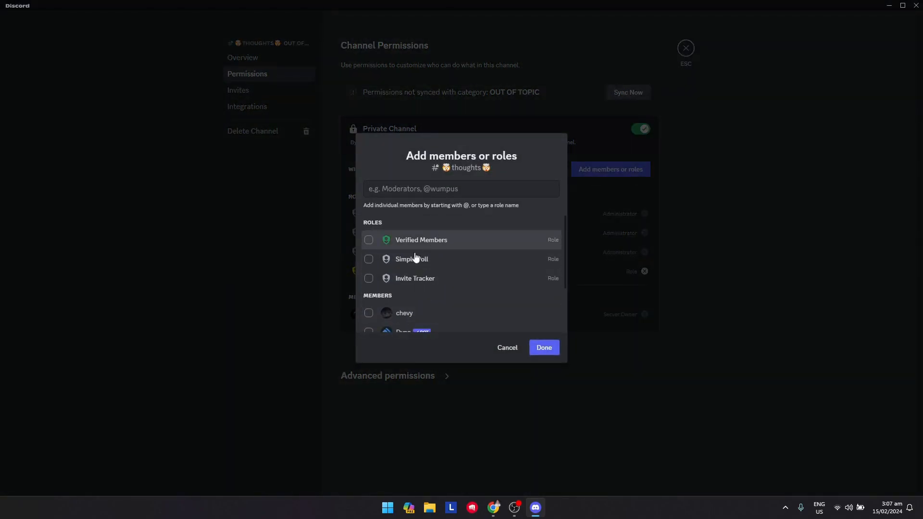
scroll(442, 264, "down", 3)
scroll(433, 276, "up", 3)
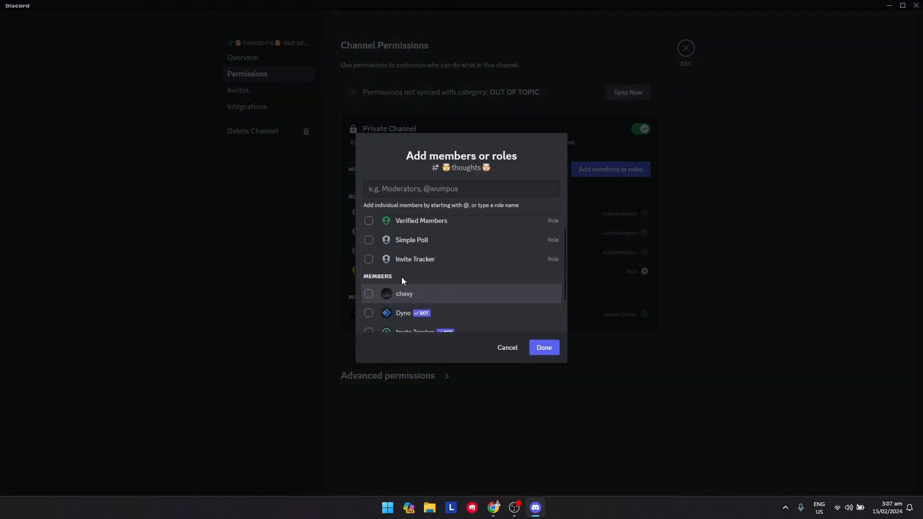
left_click(508, 350)
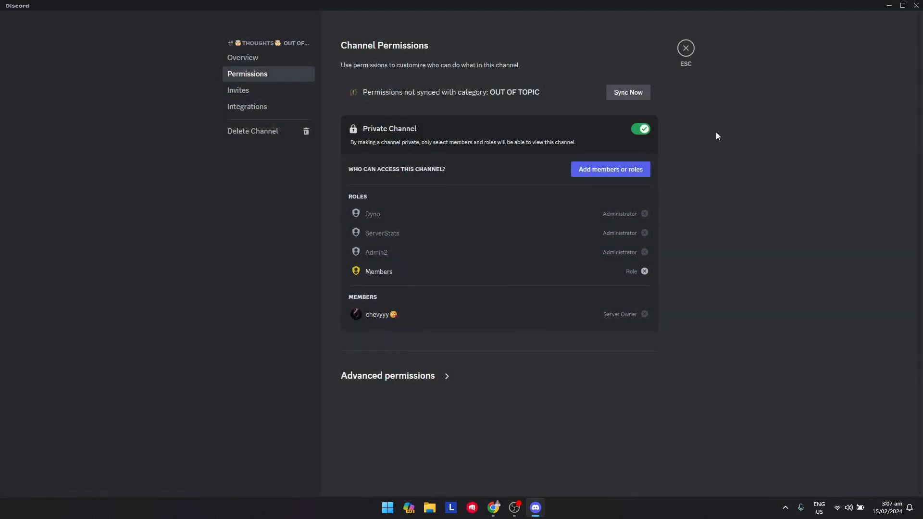
left_click(688, 47)
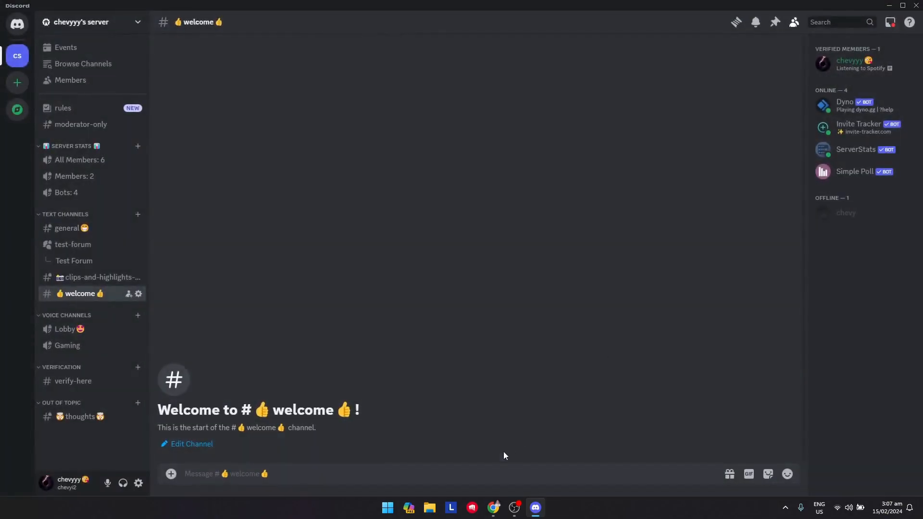
Switch to Chrome, search Google for yagpdb, open the YAGPDB website and maximize the browser window
left_click(889, 5)
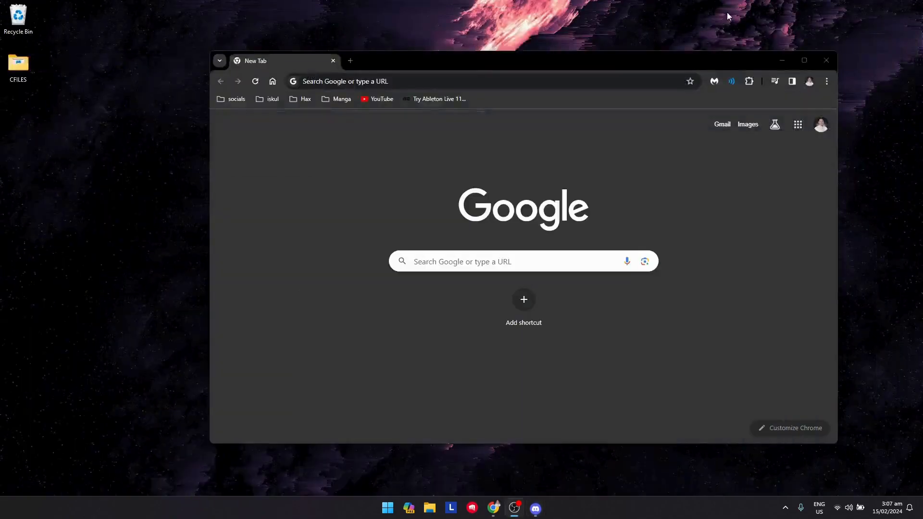
left_click_drag(685, 56, 657, 52)
type("yagd")
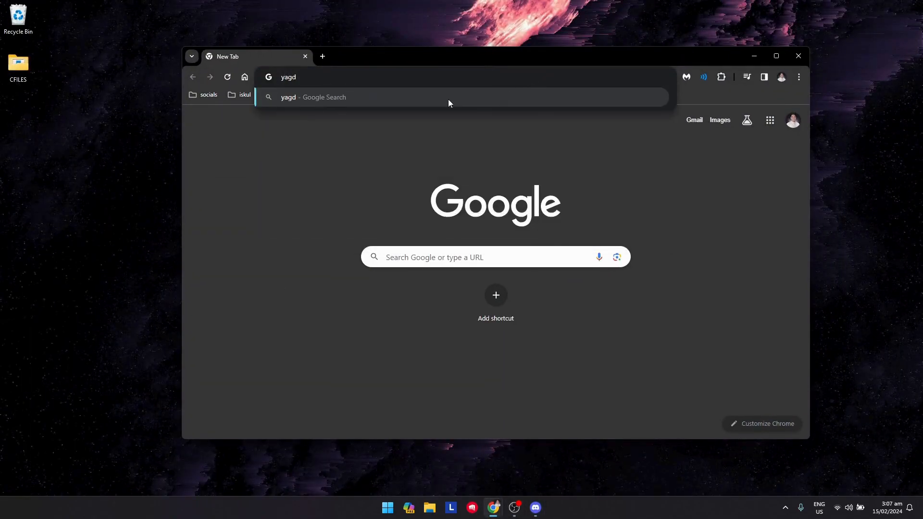
key("BackSpace")
type("pdb")
key("Return")
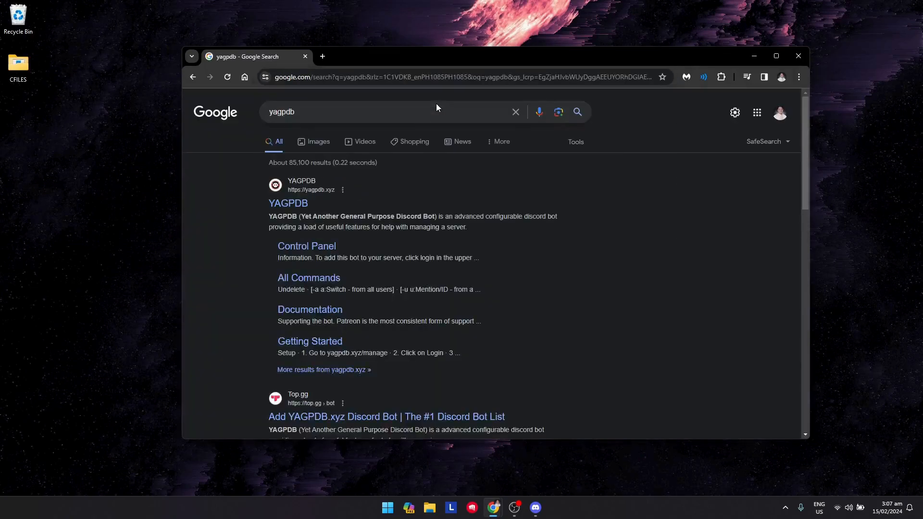
left_click(292, 205)
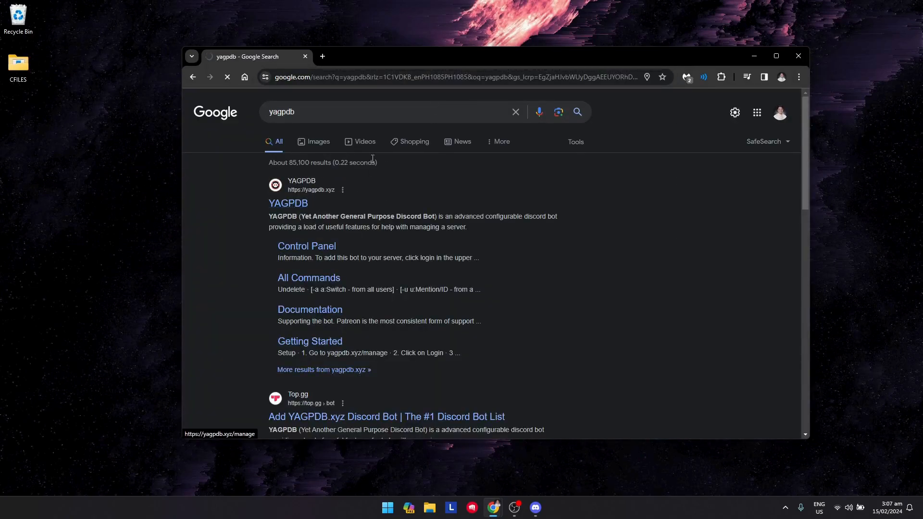
left_click(776, 56)
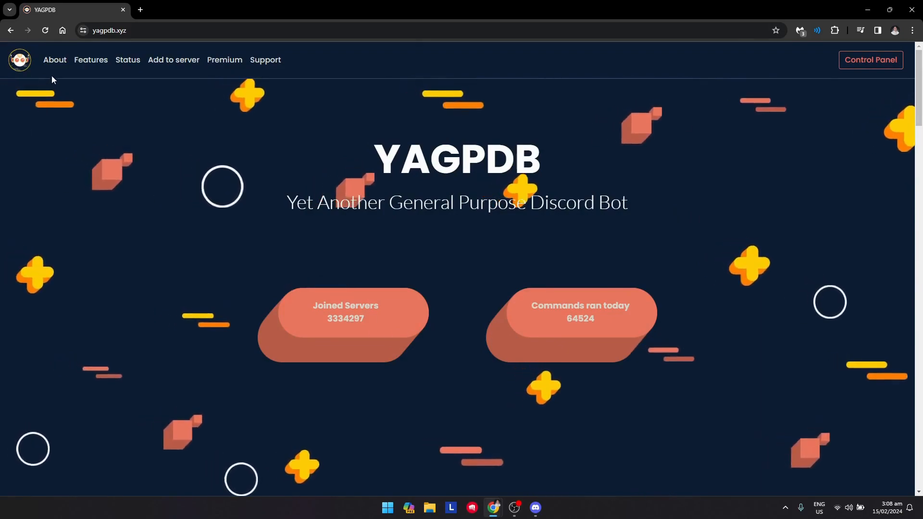
Add the YAGPDB bot to the server with all requested permissions, then check Discord for the bot and dismiss the notification
left_click(181, 61)
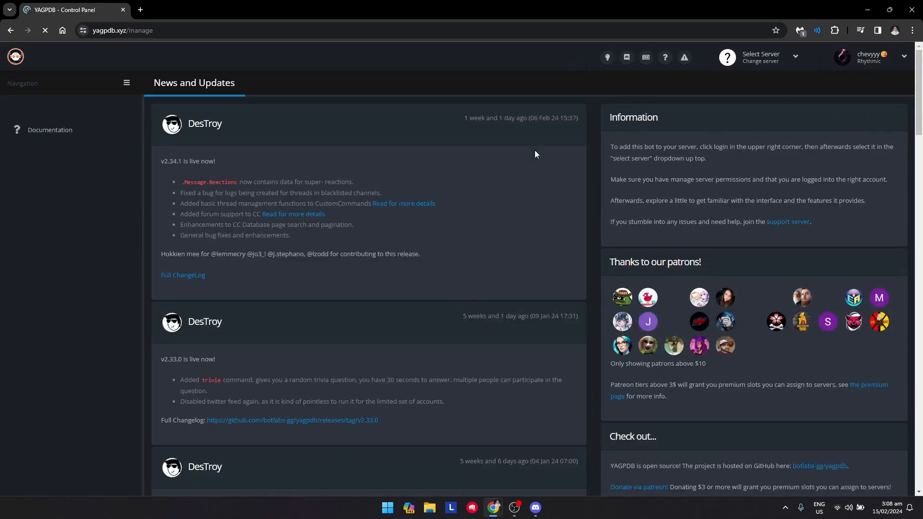
left_click(794, 59)
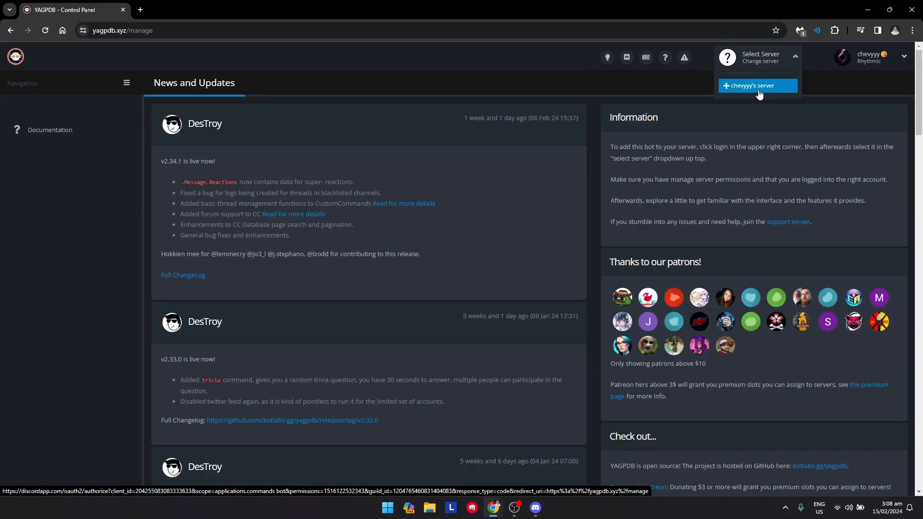
left_click(760, 94)
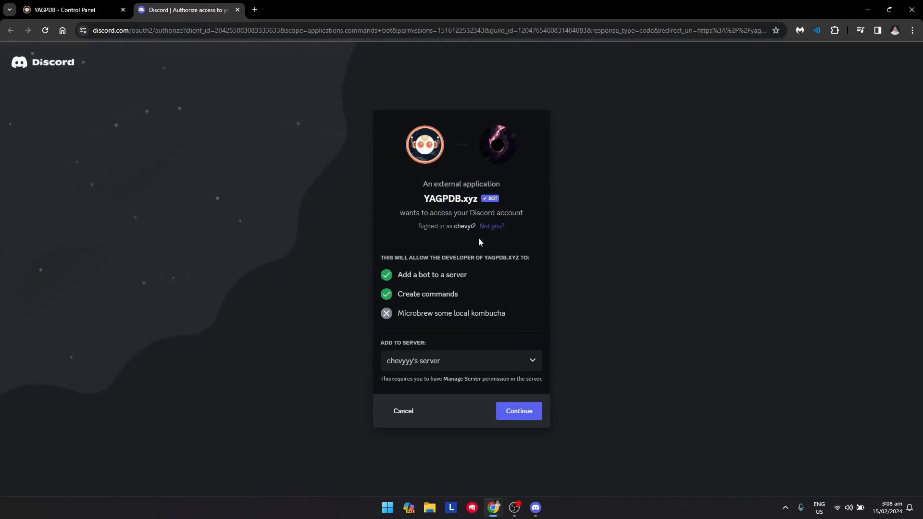
left_click(523, 412)
scroll(524, 413, "down", 8)
left_click(521, 480)
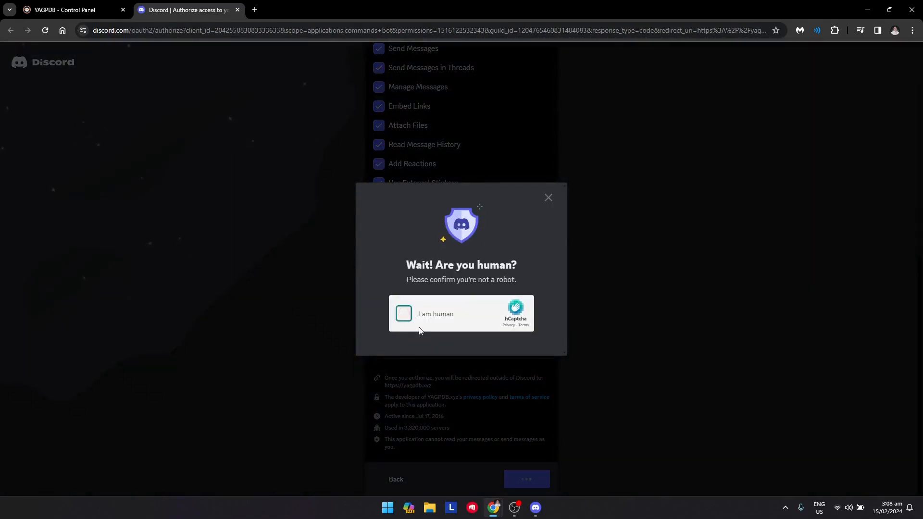
key("alt+Tab")
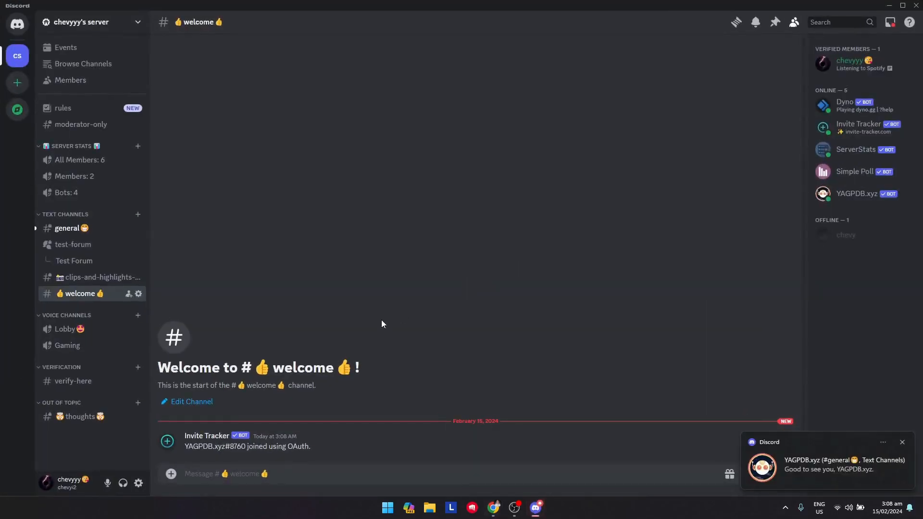
left_click(903, 444)
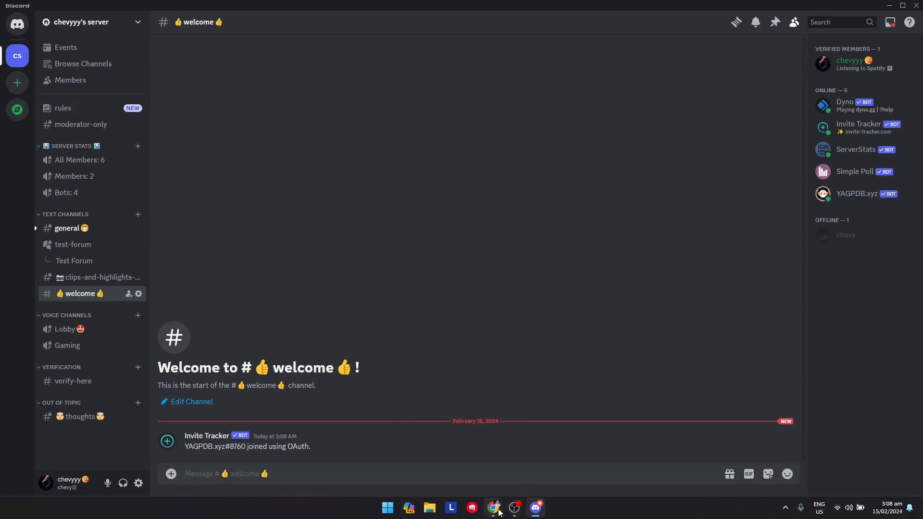
Return to Chrome and open the Autorole settings in the server's YAGPDB control panel
mouse_move(495, 510)
left_click(547, 463)
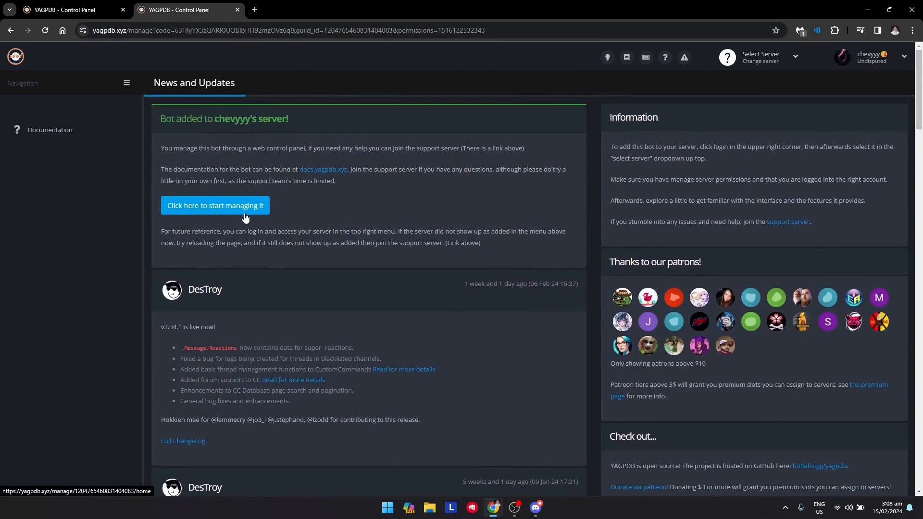
left_click(249, 215)
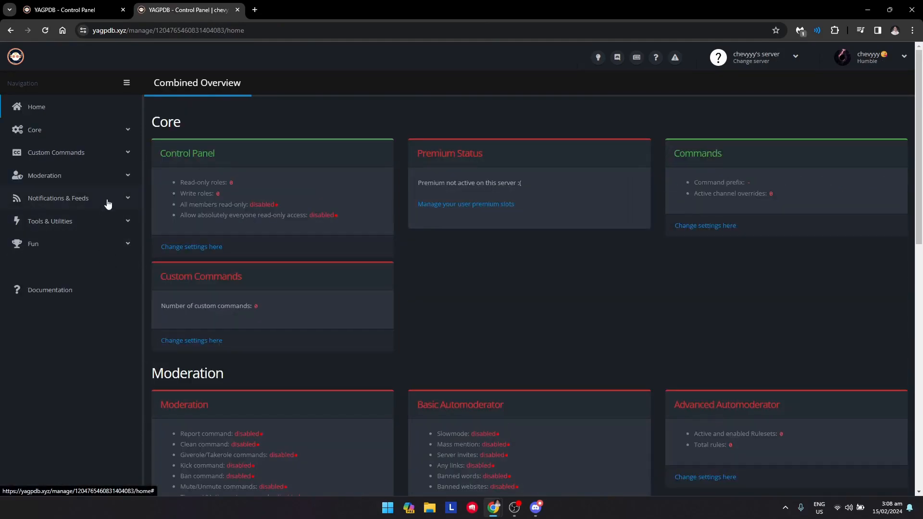
left_click(106, 223)
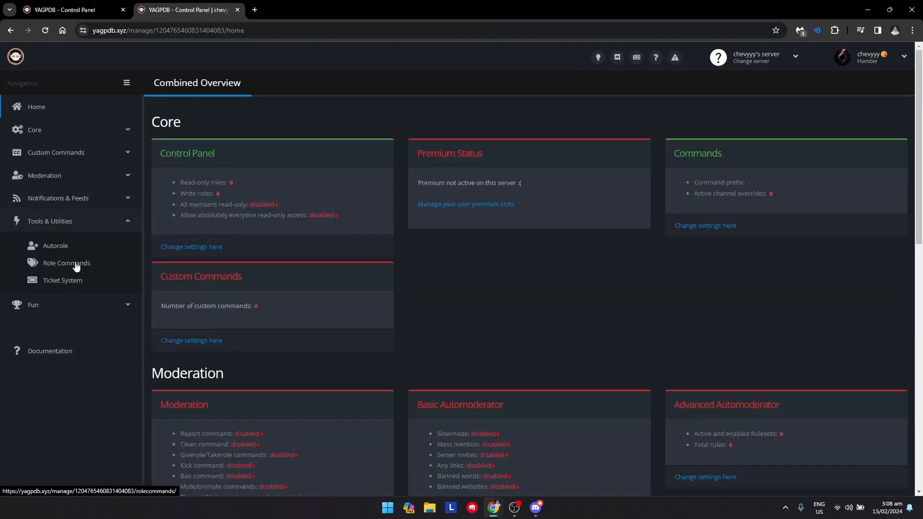
left_click(50, 251)
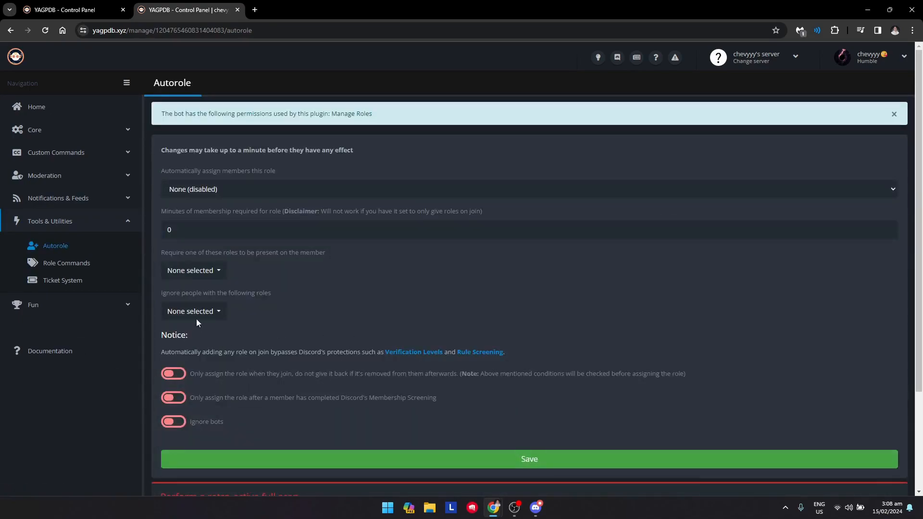
Check which roles Autorole offers for automatic assignment without choosing one, and switch to Discord
left_click(245, 191)
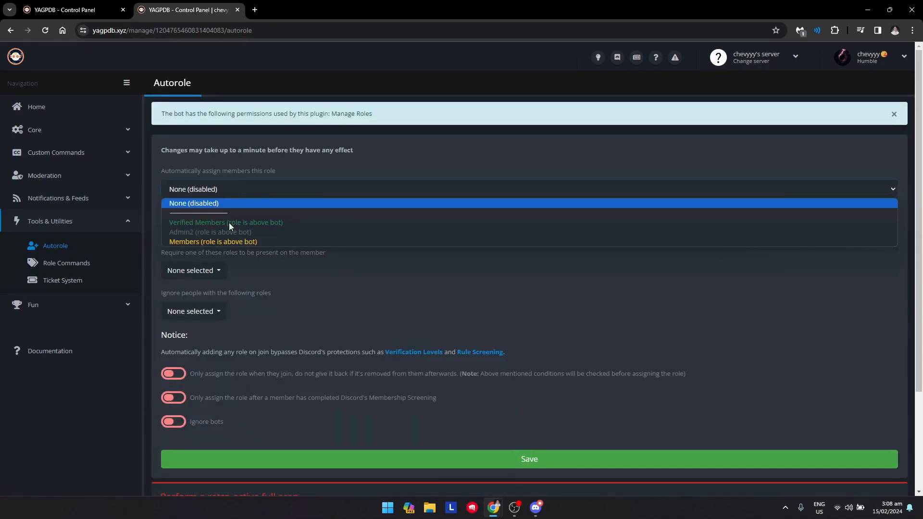
left_click(280, 197)
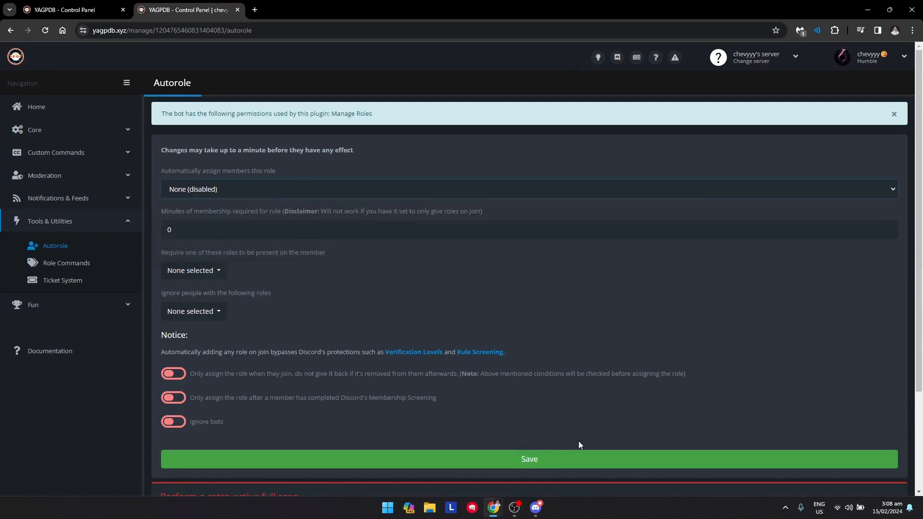
left_click(536, 507)
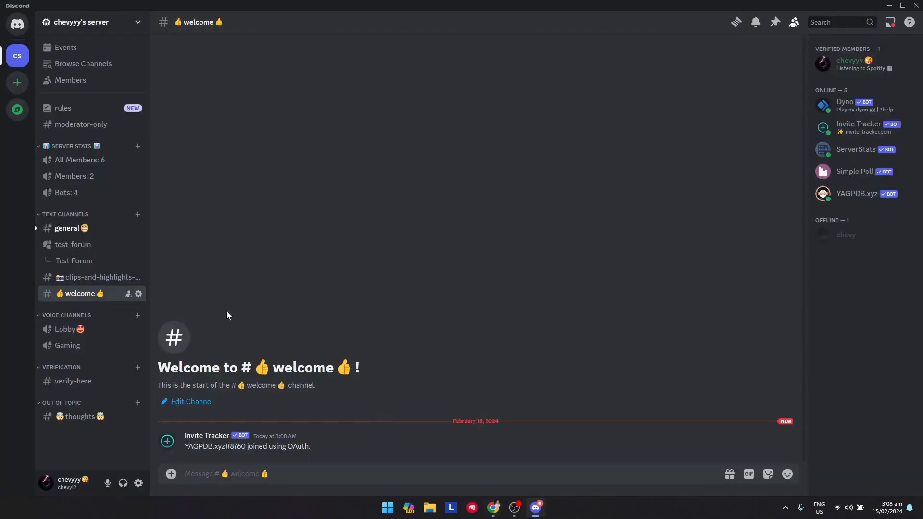
Move the YAGPDB.xyz role to the top of the role list in the server settings, above Verified Members, and close the settings
left_click(108, 23)
left_click(71, 87)
left_click(264, 75)
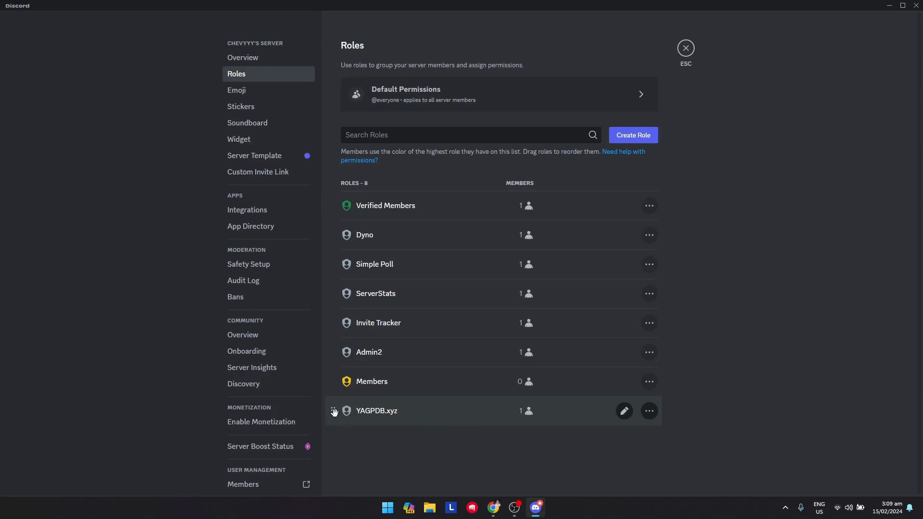
left_click_drag(335, 413, 331, 202)
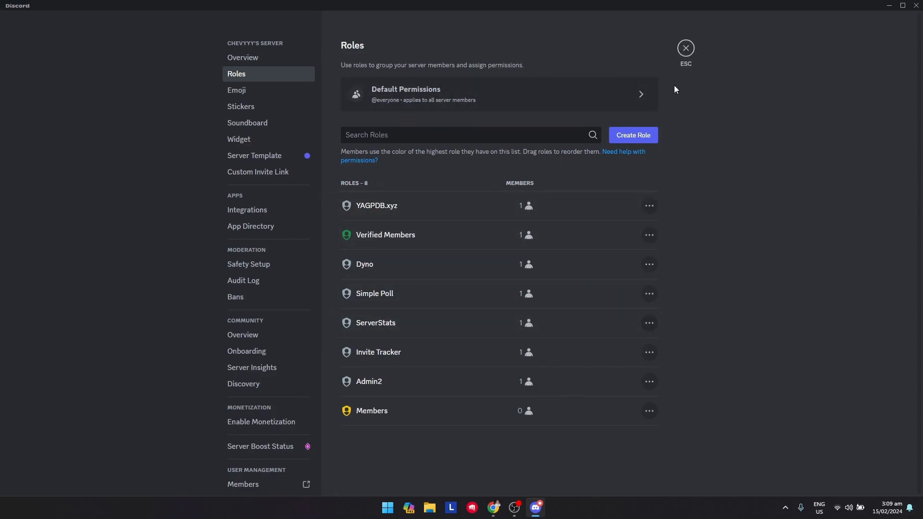
left_click(685, 50)
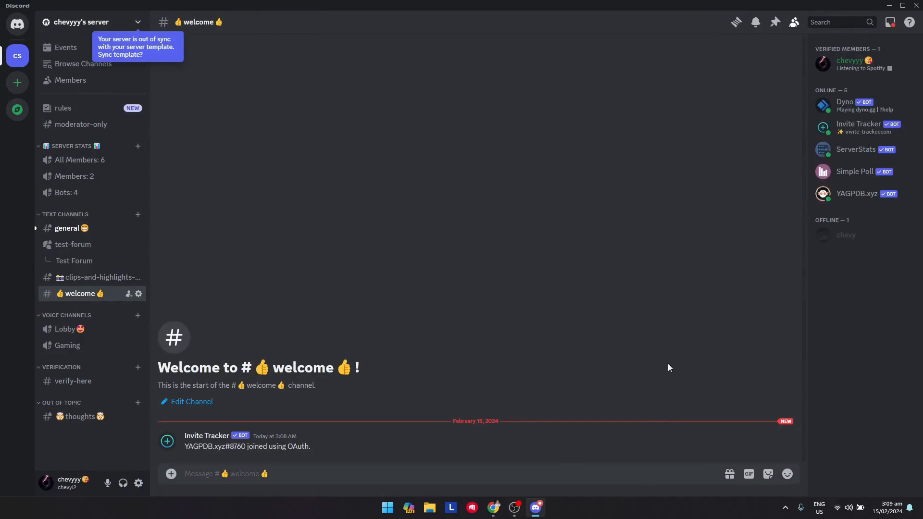
Return to Chrome, reload the Autorole page, set the automatically assigned role to Members and save the change
left_click(889, 5)
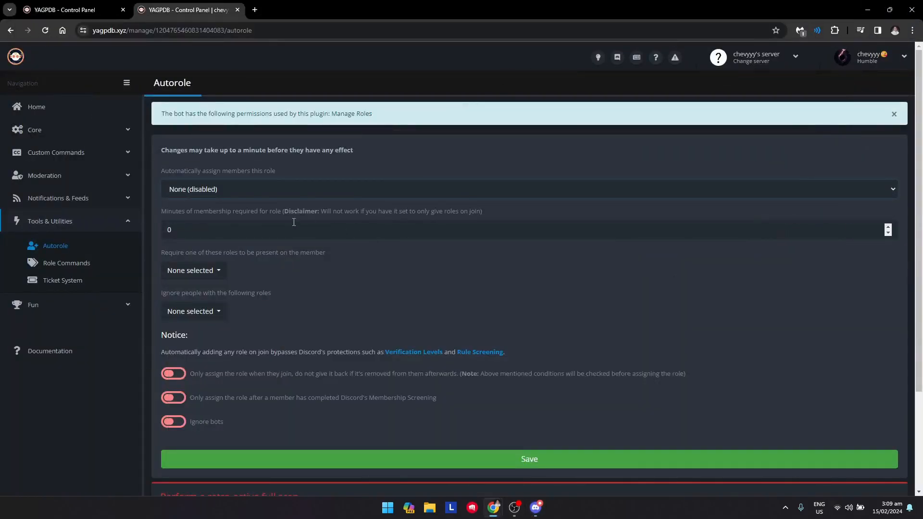
left_click(268, 189)
left_click(46, 28)
left_click(224, 189)
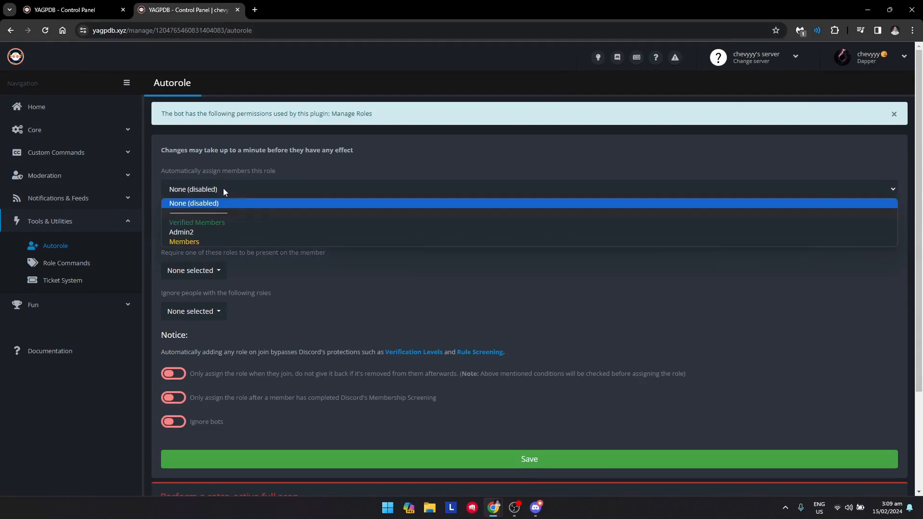
left_click(209, 242)
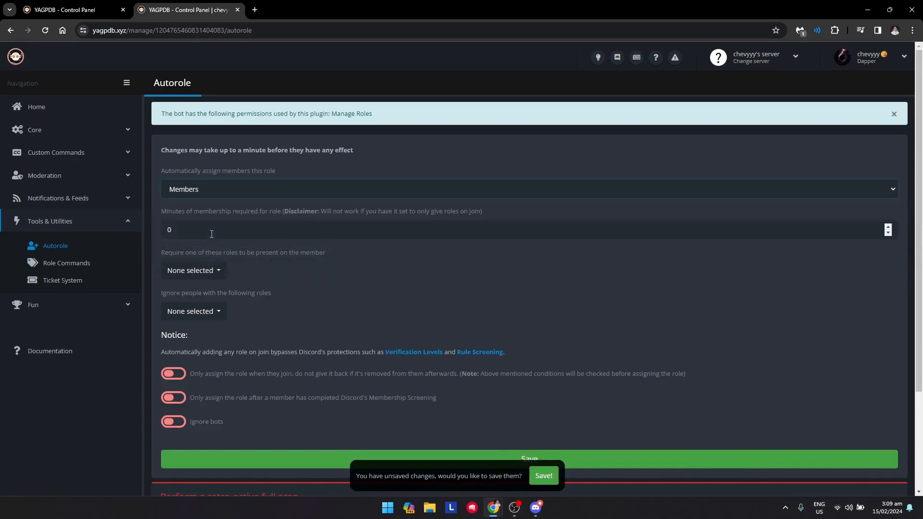
left_click(554, 476)
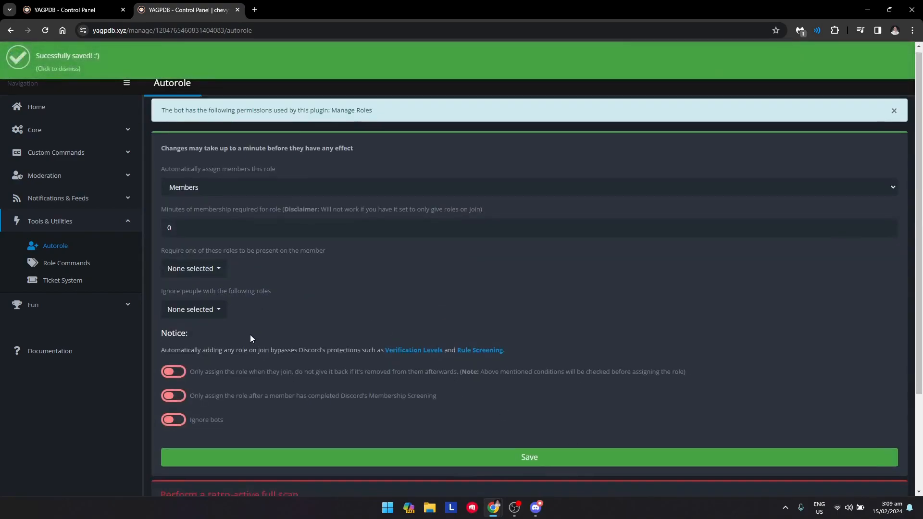
Enable assigning the role only when members join, without giving it back if removed, and save the Autorole settings
left_click(216, 222)
left_click(207, 225)
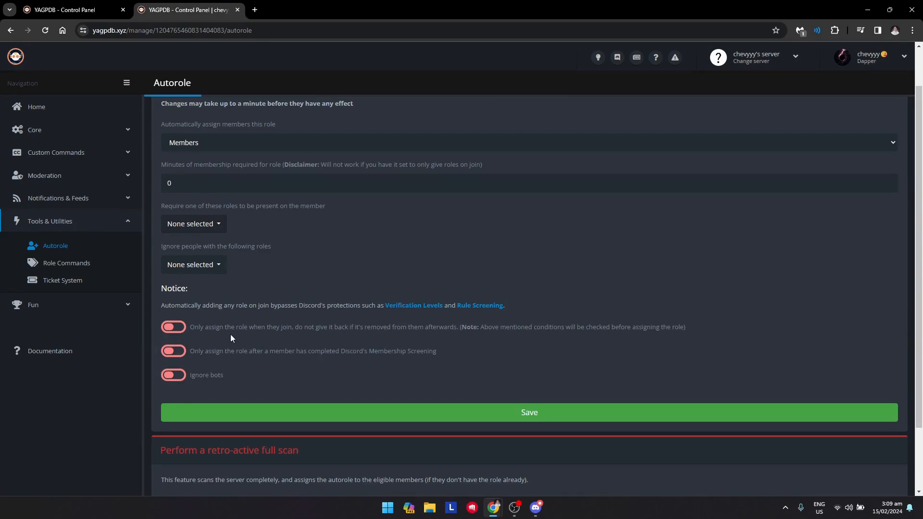
left_click(174, 327)
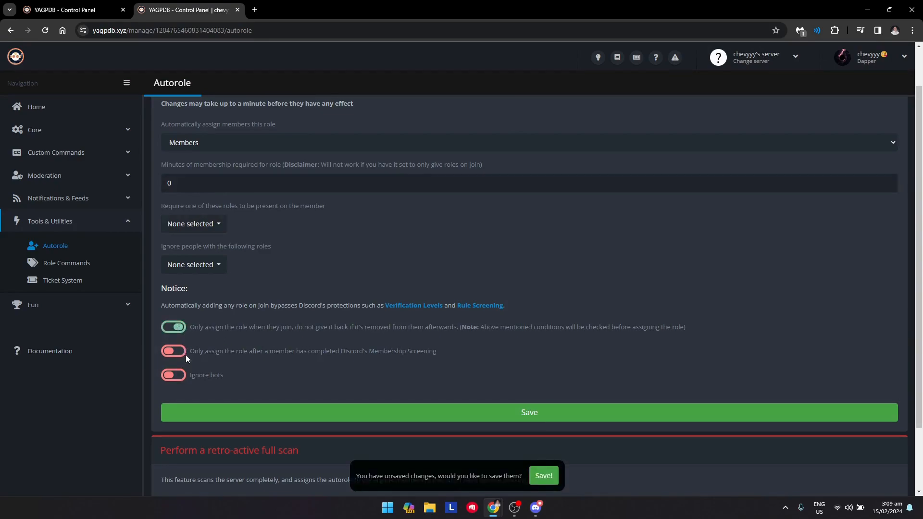
scroll(192, 361, "down", 1)
scroll(226, 370, "up", 1)
left_click(443, 367)
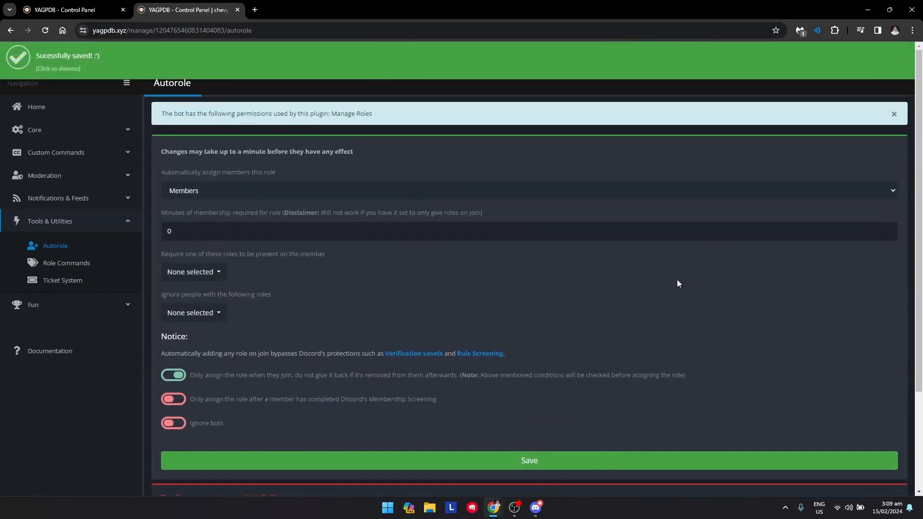
Switch to Discord, check the role options for the offline member, and open the thoughts channel under Out of Topic
left_click(537, 511)
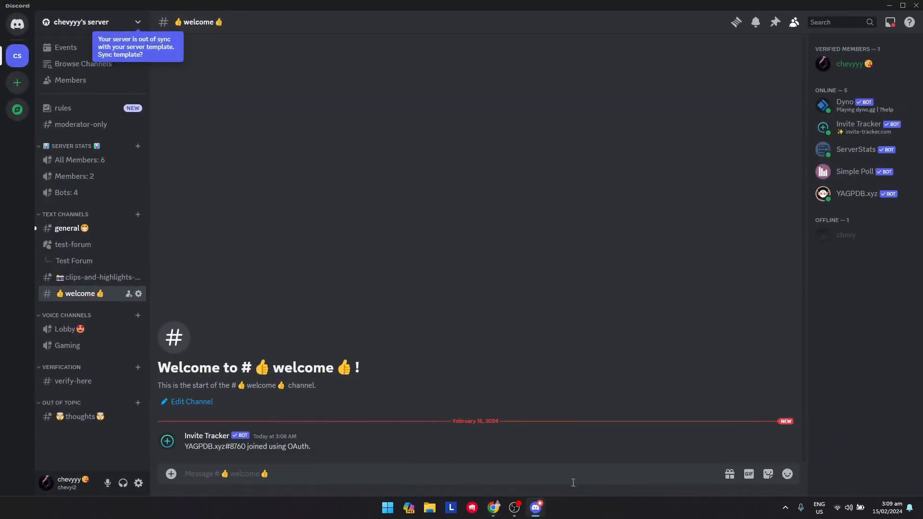
right_click(841, 235)
mouse_move(784, 461)
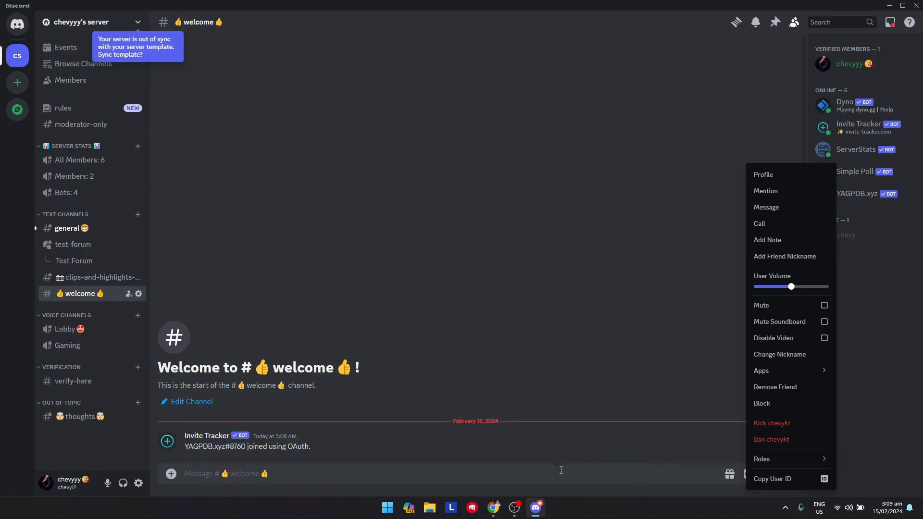
left_click(339, 478)
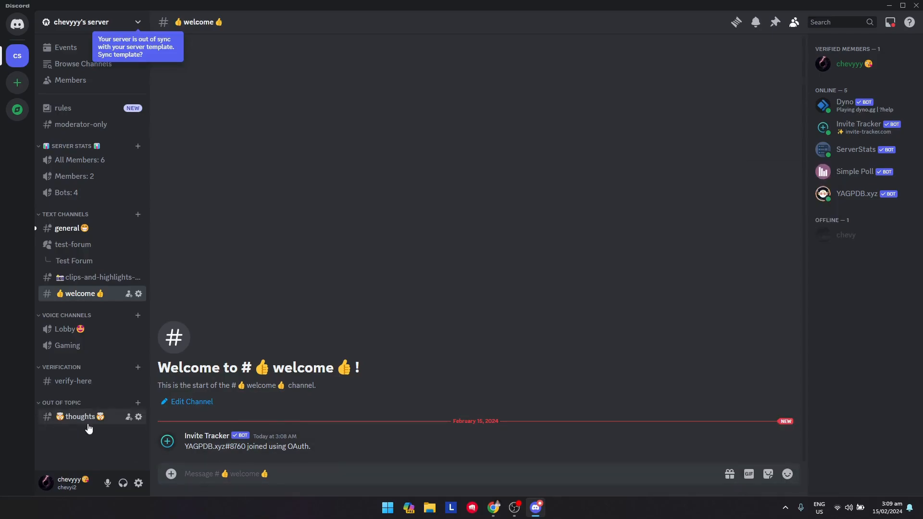
left_click(87, 423)
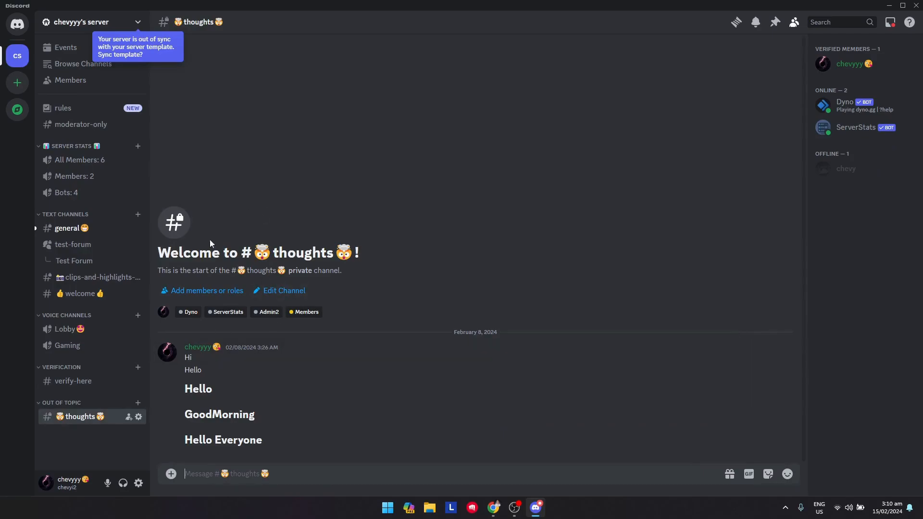